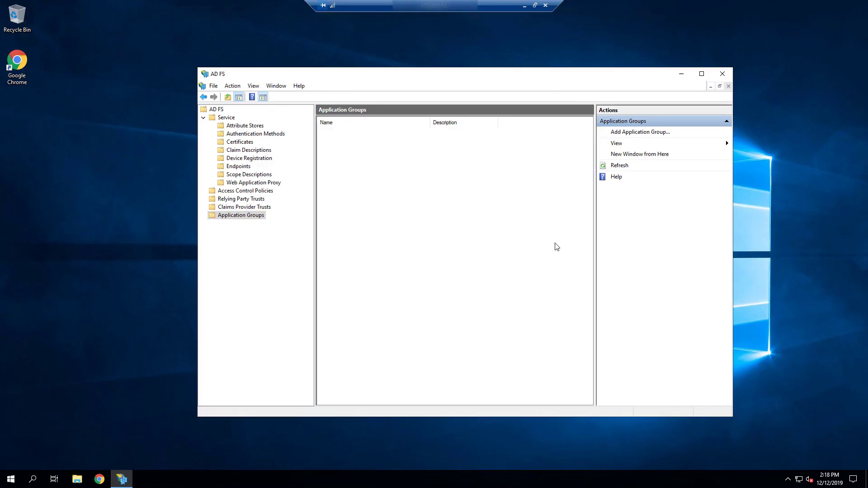
- Start a new application group named 'QCS User Login' using the Server application template
left_click(626, 136)
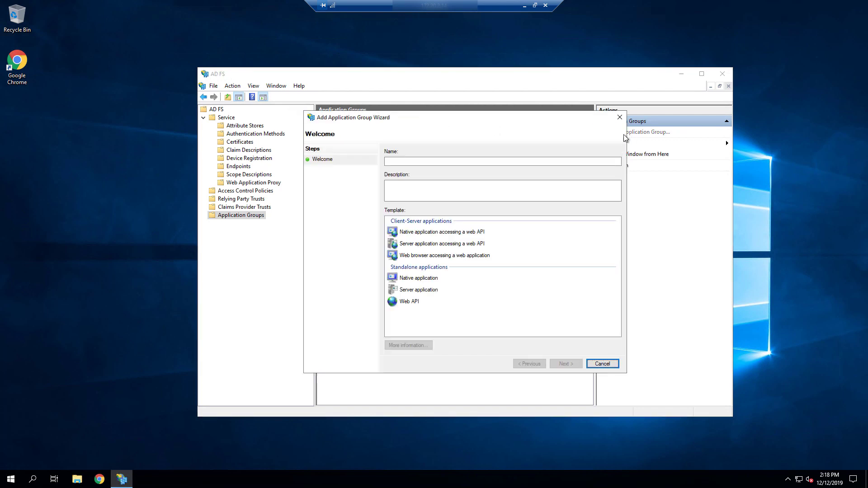
left_click(545, 163)
type("QCS")
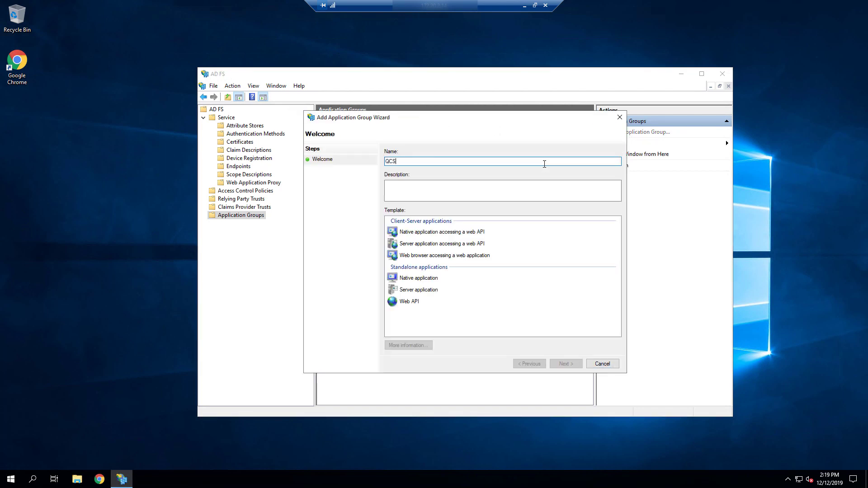
type(" User Login")
left_click(453, 292)
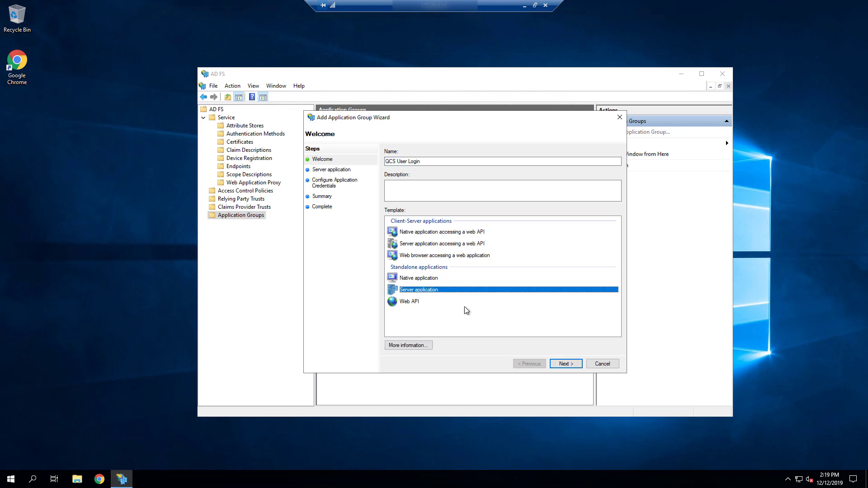
left_click(566, 364)
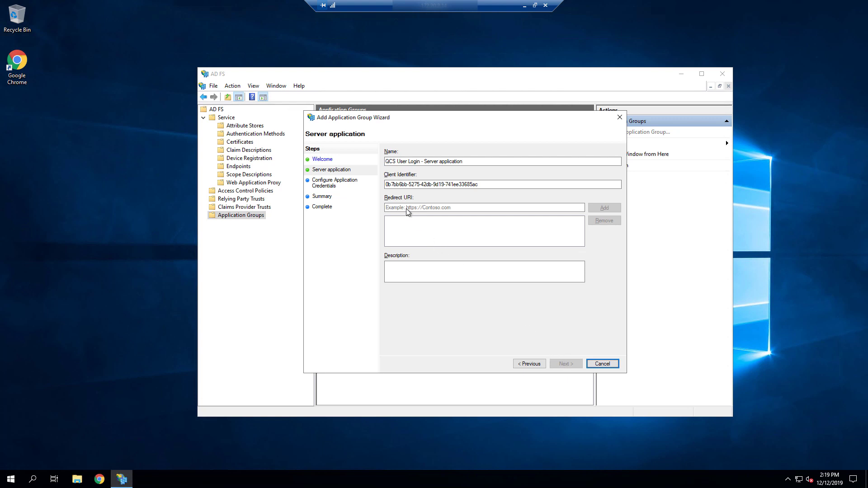
- Prefix the client identifier with the tenant URL, add the /login/callback redirect URI, and copy the identifier
left_click(388, 184)
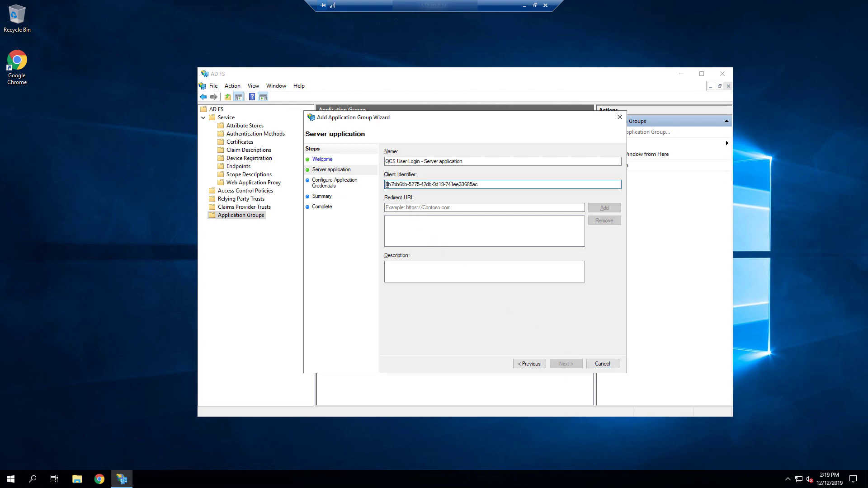
type("https://ea-internal-hybrid.us.qlikcloud.com/")
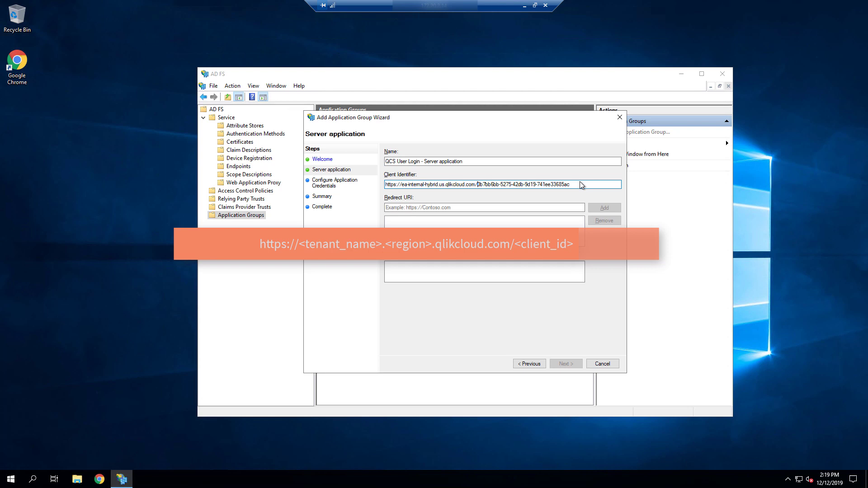
left_click(565, 206)
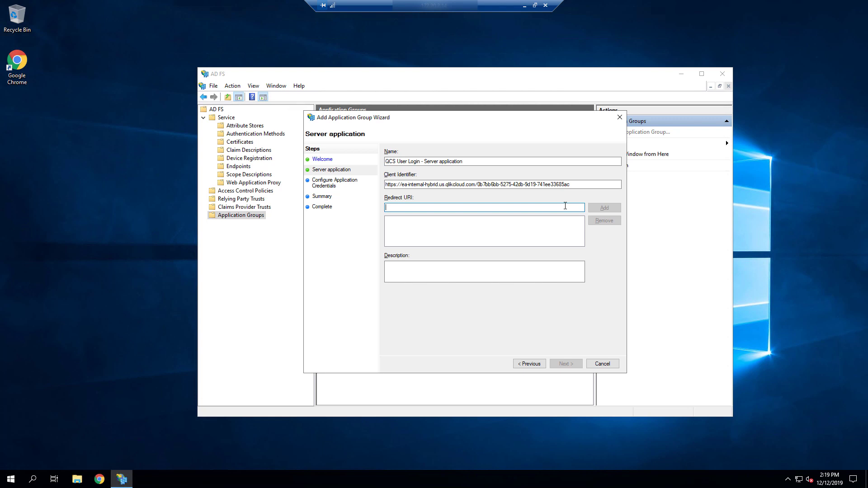
type("https://ea-internal-hybrid.us.qlikcloud.com/")
type("login")
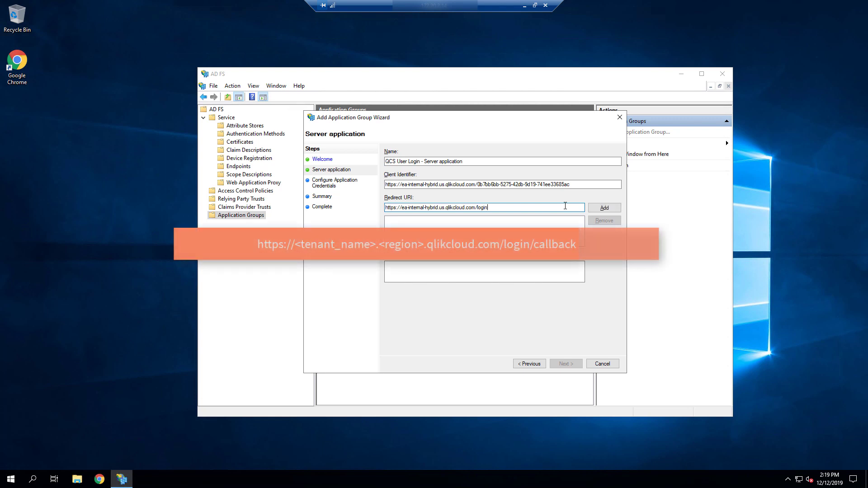
type("/callback")
left_click(605, 208)
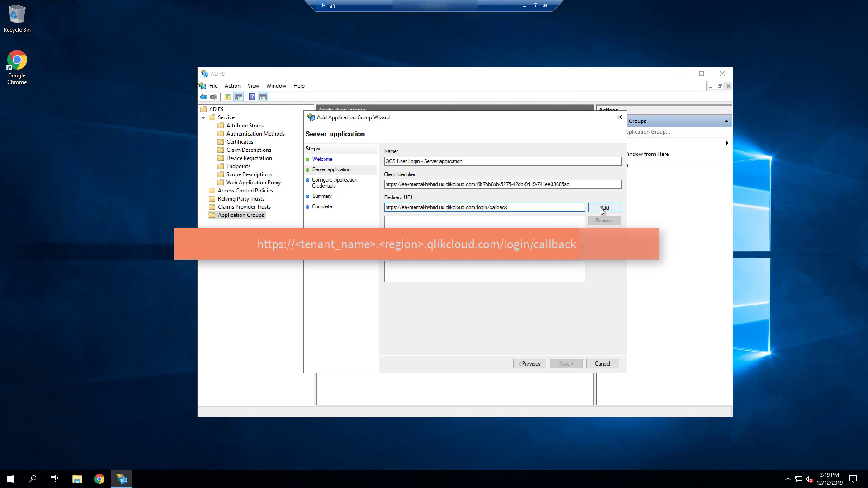
left_click_drag(584, 184, 378, 192)
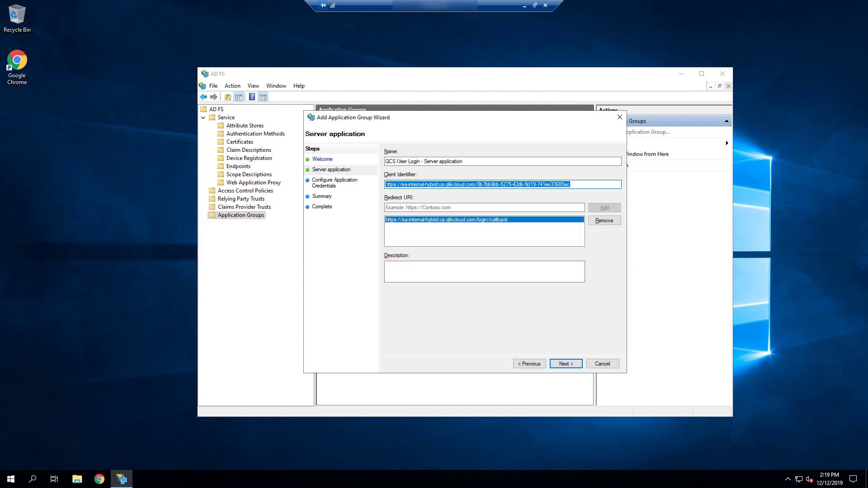
- Generate and copy a shared secret, then create the application group from the summary
left_click(566, 363)
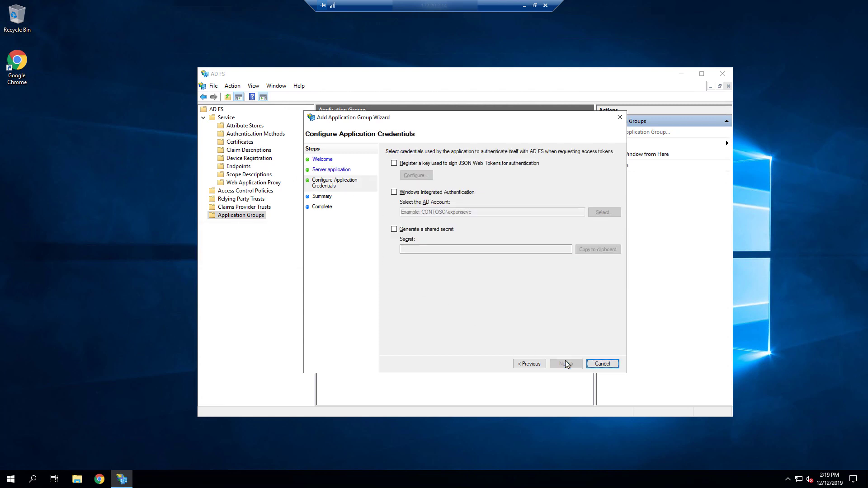
left_click(396, 231)
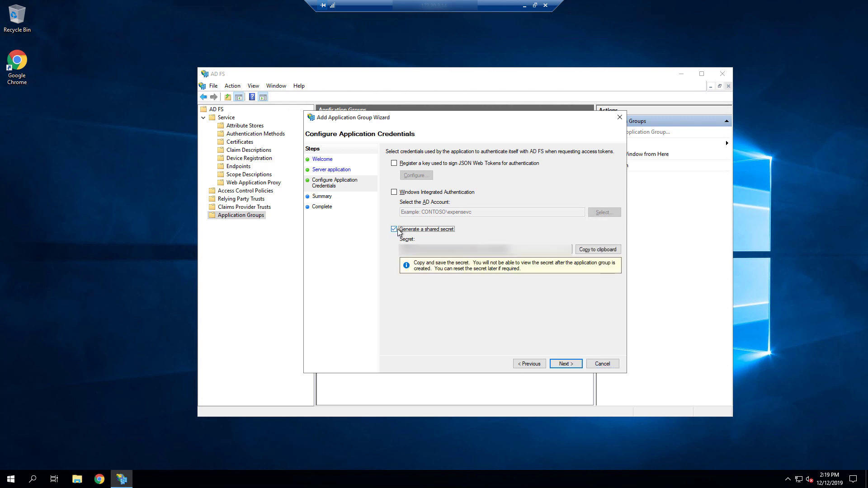
left_click(601, 250)
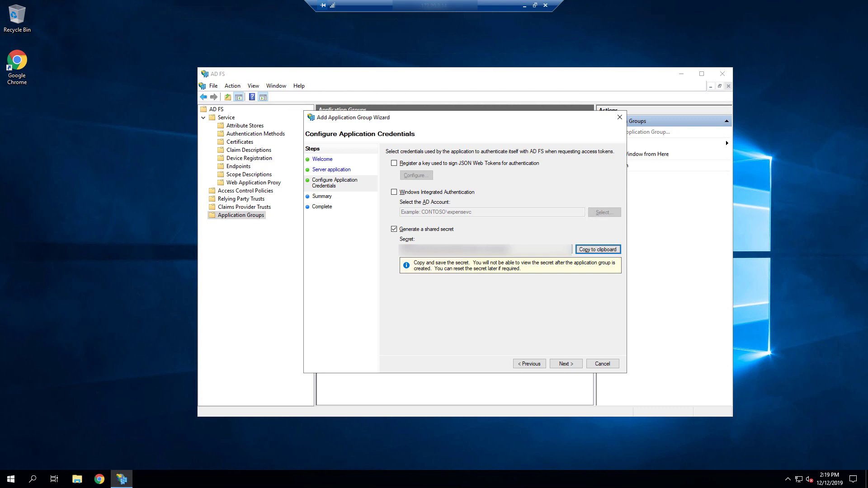
left_click(561, 365)
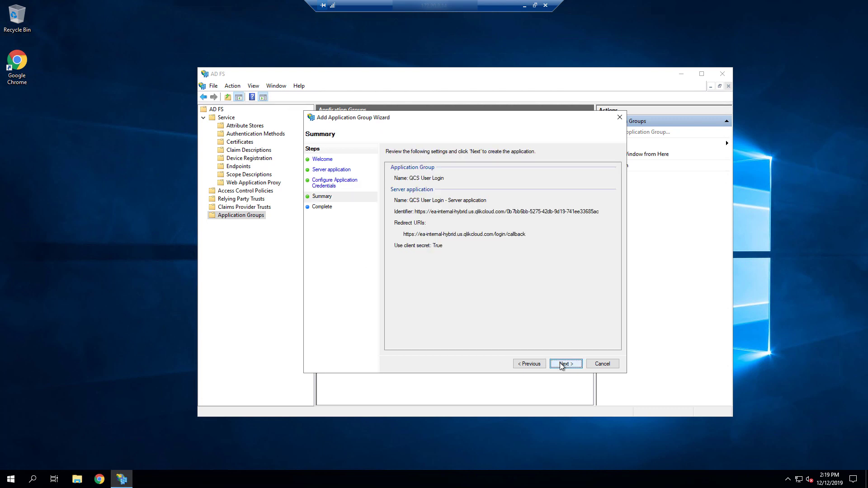
left_click(561, 365)
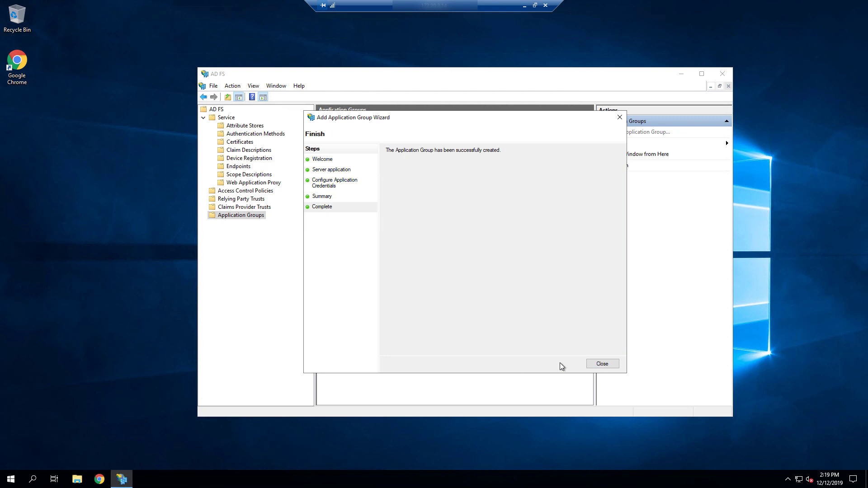
- Close the wizard and bring up the QCS User Login group's properties
left_click(606, 366)
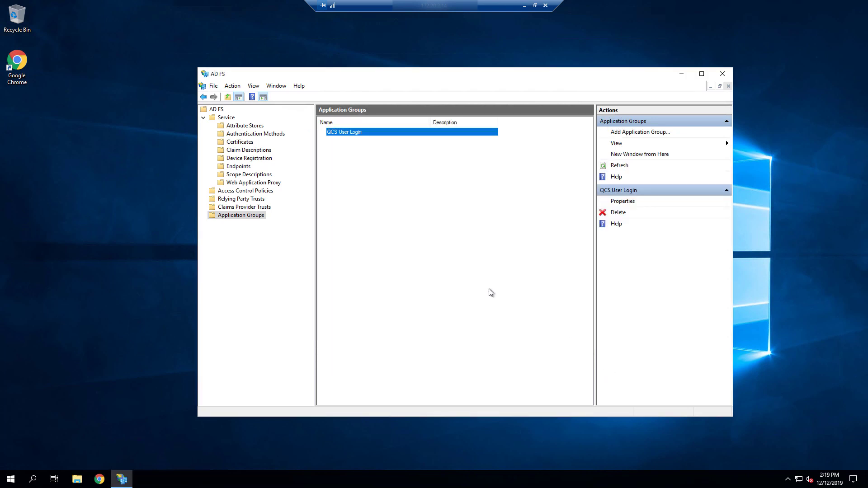
double_click(350, 133)
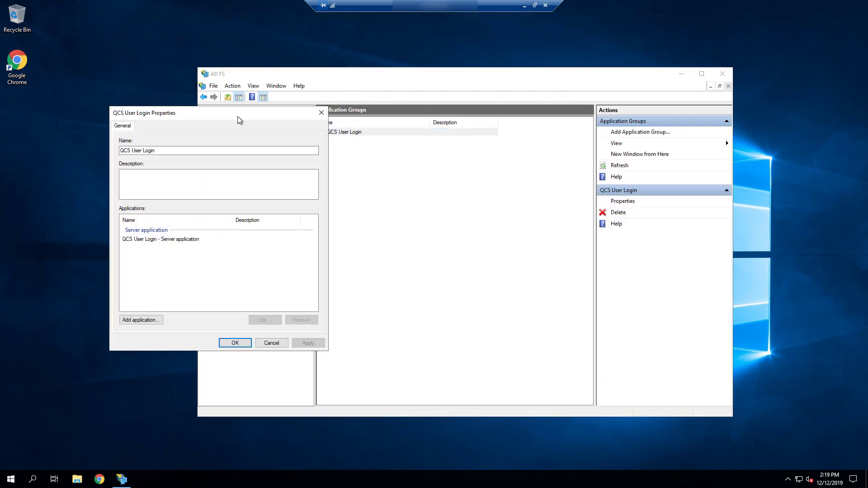
left_click_drag(240, 120, 472, 157)
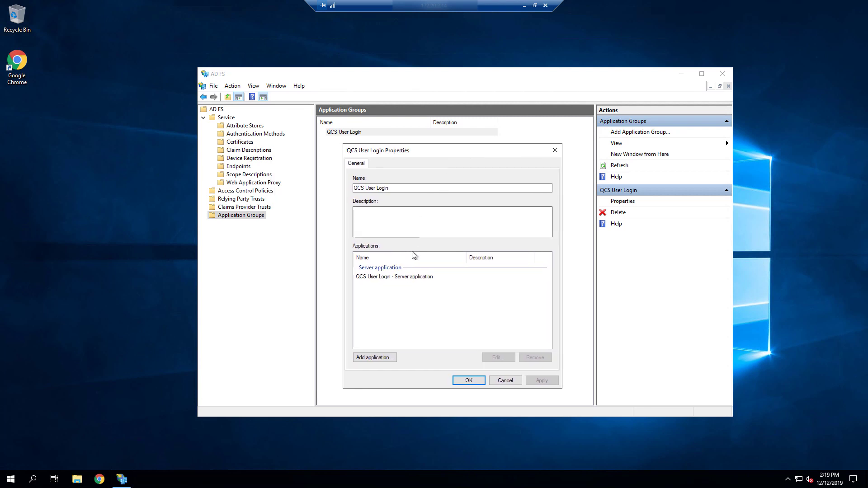
- Add a Web API to the group with the Qlik Cloud tenant URL as its identifier
left_click(375, 358)
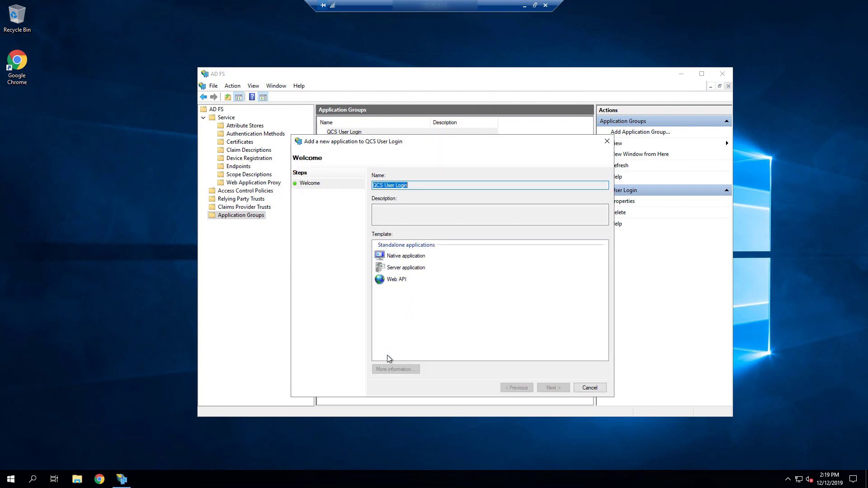
left_click(398, 284)
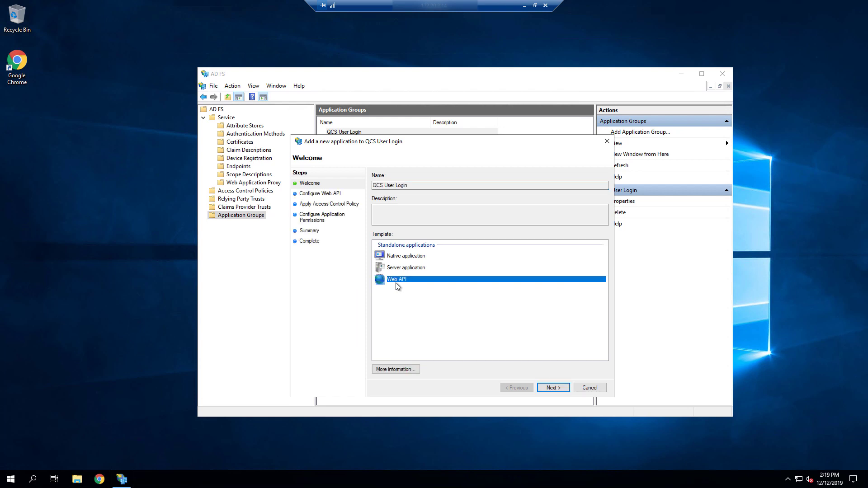
left_click(549, 389)
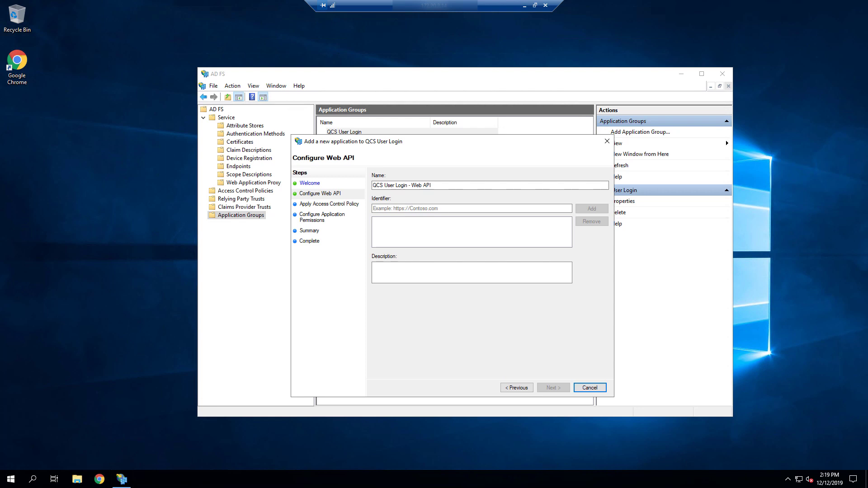
left_click(391, 211)
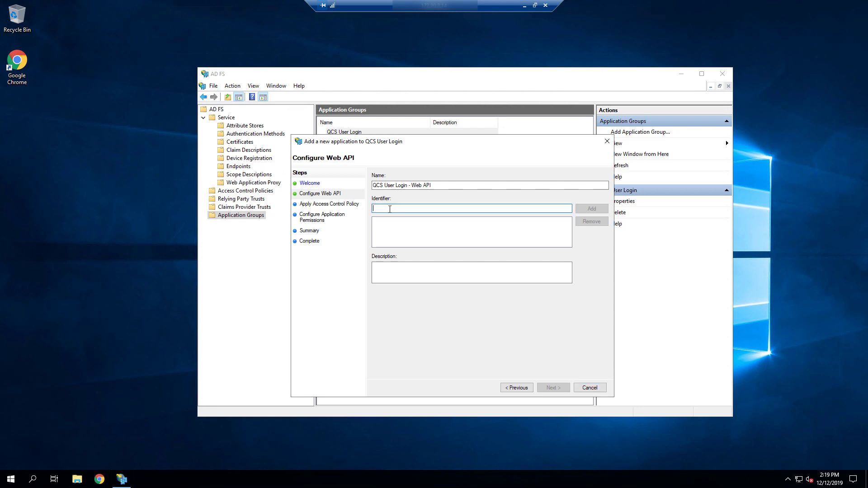
type("https://qcs-internal-hybrid.us.qlikcloud.com/0b7bb6bb-5275-42db-9d19-741ee33685ac")
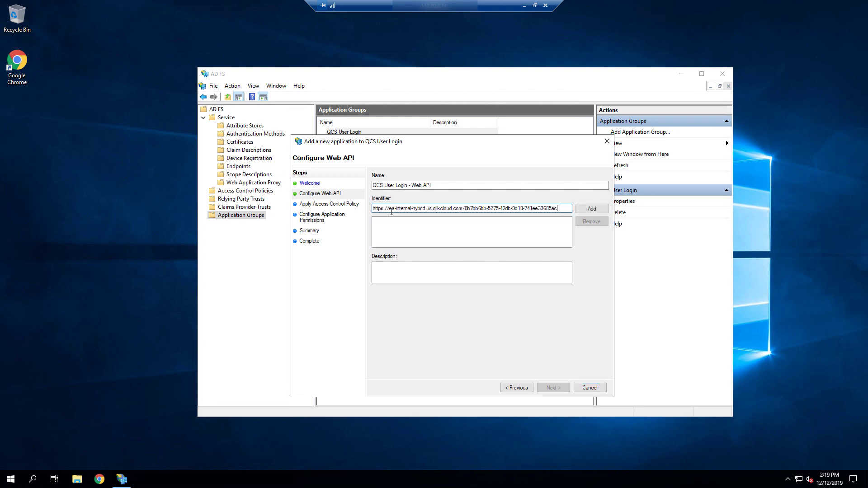
left_click(593, 210)
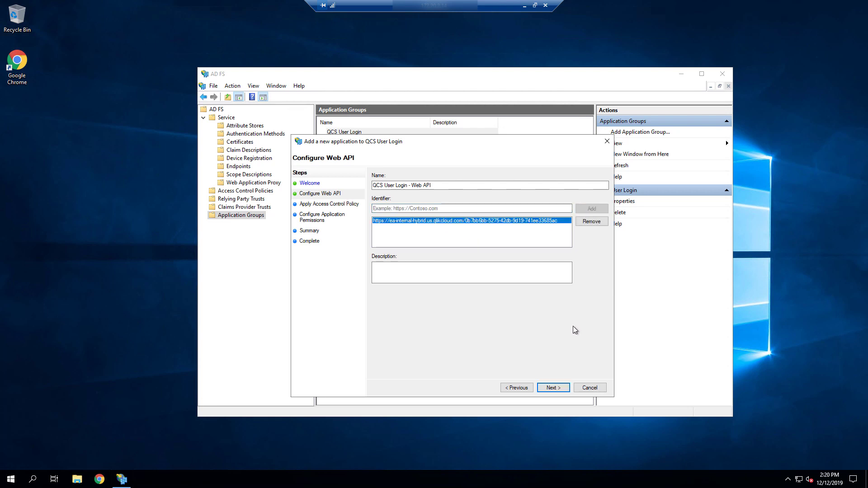
- Create the Web API with the Permit everyone policy and the allatclaims scope permitted
left_click(556, 389)
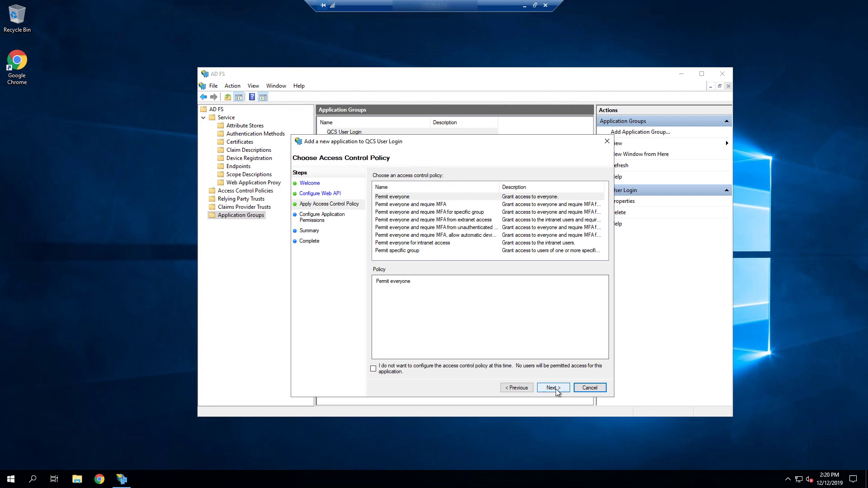
left_click(429, 197)
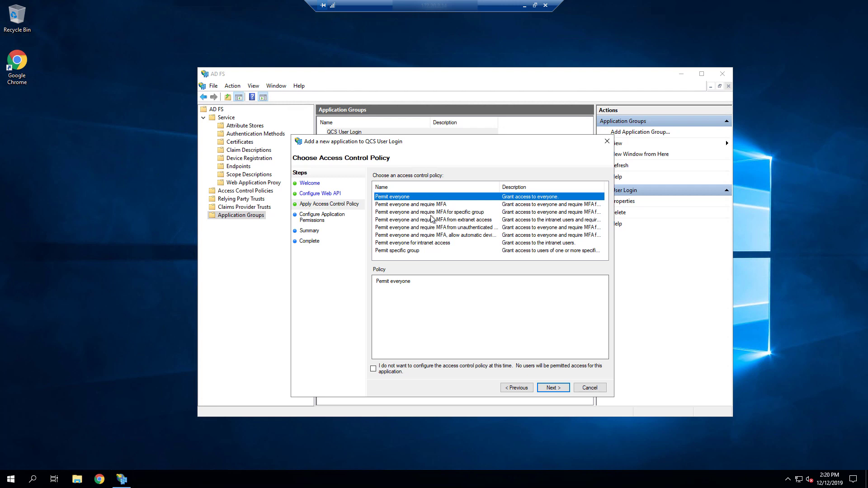
left_click(555, 390)
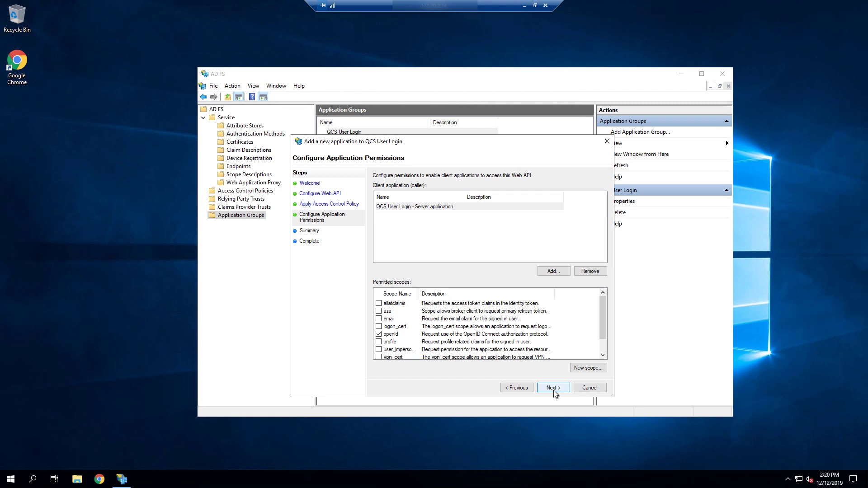
left_click(379, 304)
left_click(552, 389)
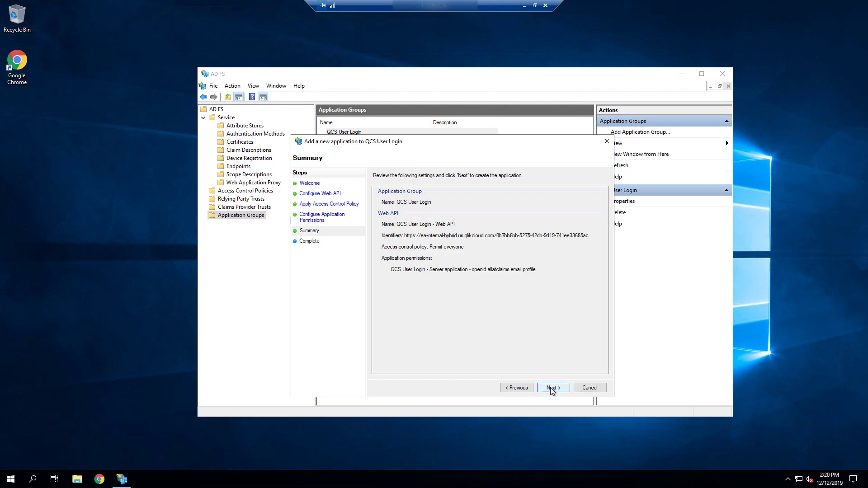
left_click(552, 389)
- Close the wizard and view the Issuance Transform Rules of QCS User Login - Web API
left_click(581, 388)
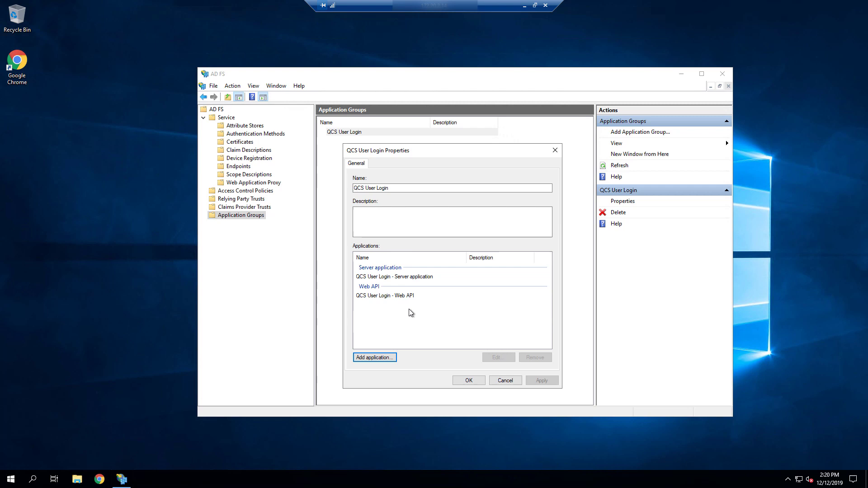
double_click(398, 295)
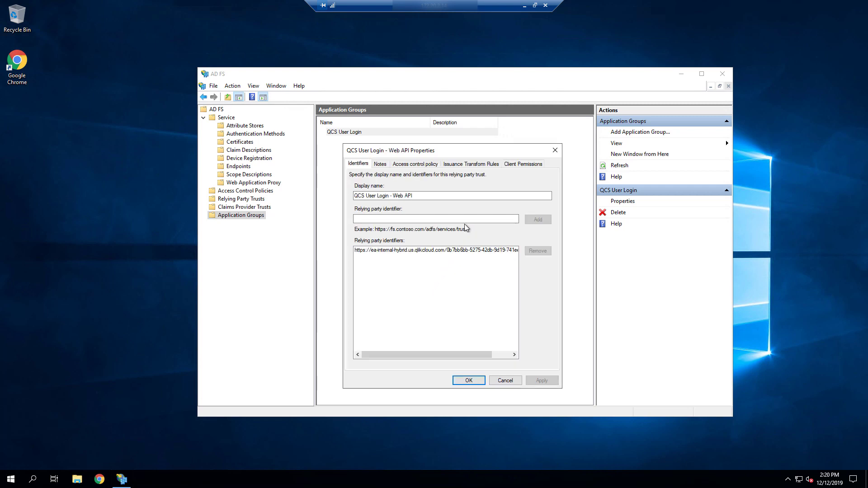
left_click(468, 167)
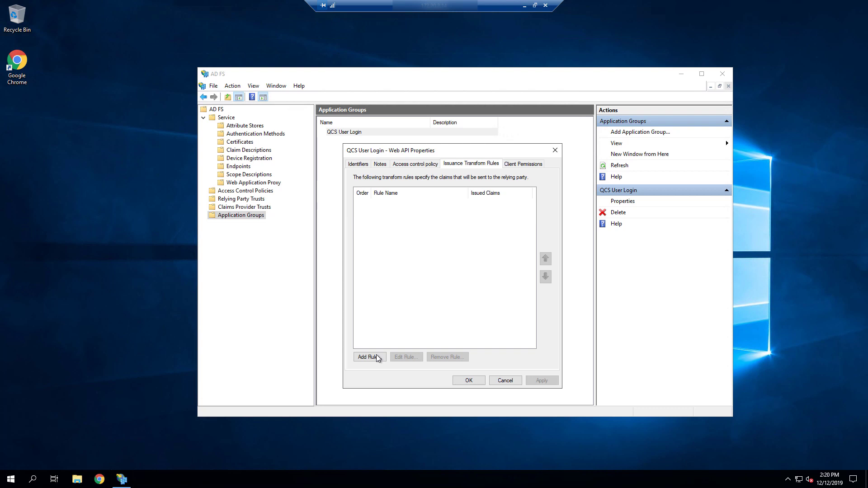
- Start a Send LDAP Attributes rule 'Group and DisplayName' mapping Token-Groups - Unqualified Names to groups
left_click(377, 357)
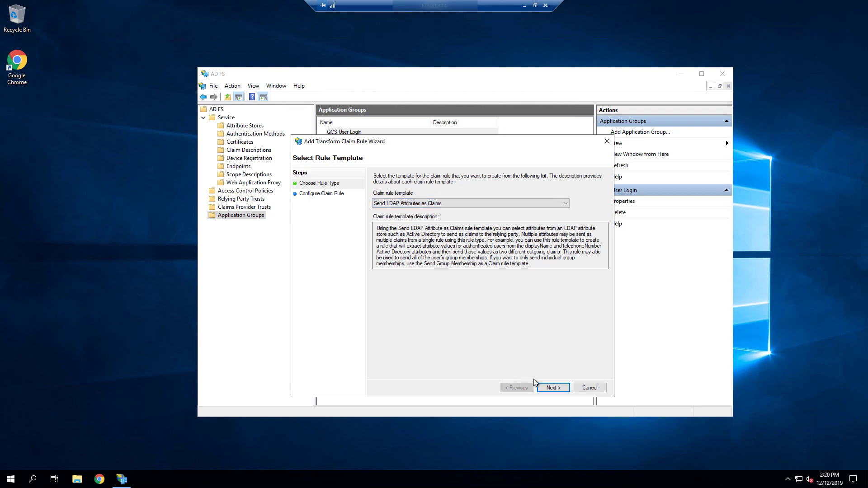
left_click(552, 388)
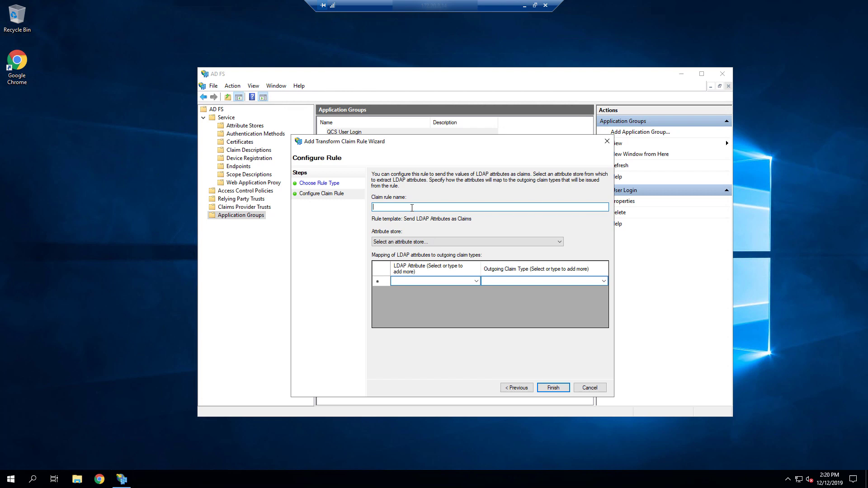
type("Group and DisplayName")
left_click(479, 282)
left_click(477, 283)
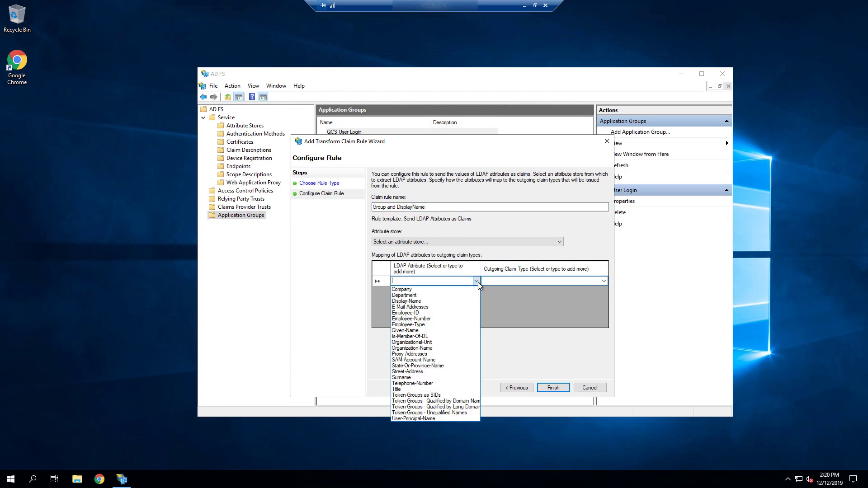
left_click(456, 413)
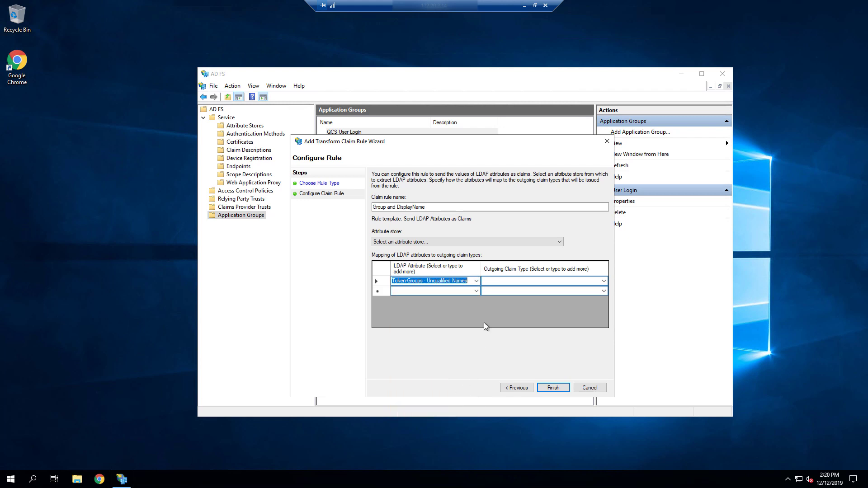
left_click(503, 282)
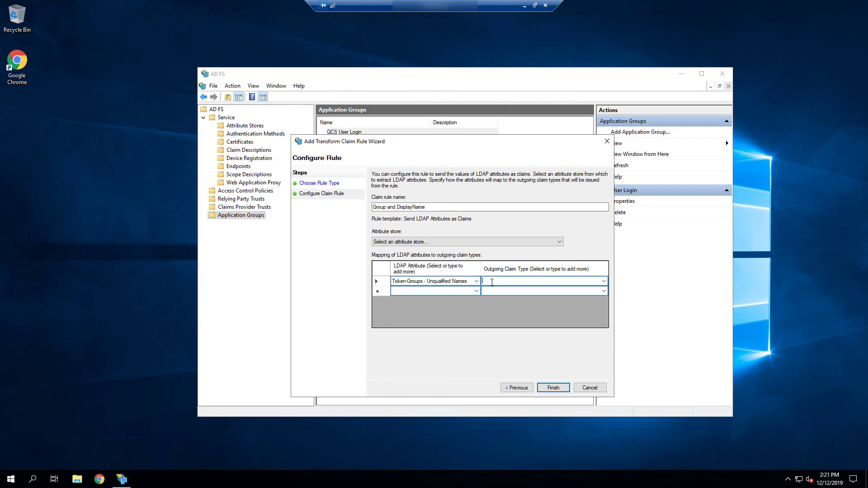
type("groups")
- Map Display-Name to displayName and set the attribute store to Active Directory
left_click(477, 292)
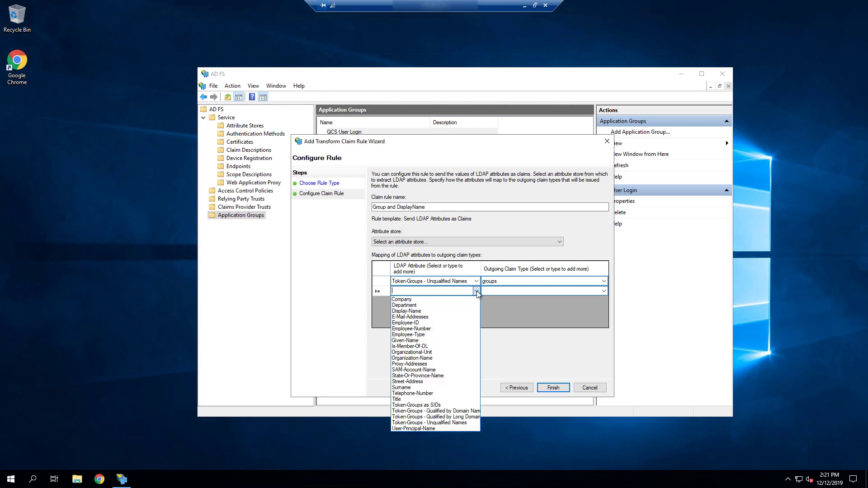
left_click(430, 311)
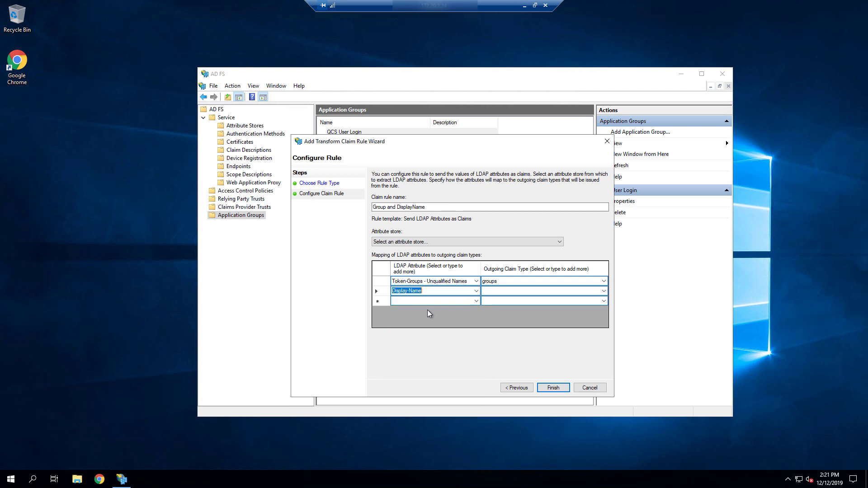
left_click(498, 292)
type("displayName")
left_click(480, 302)
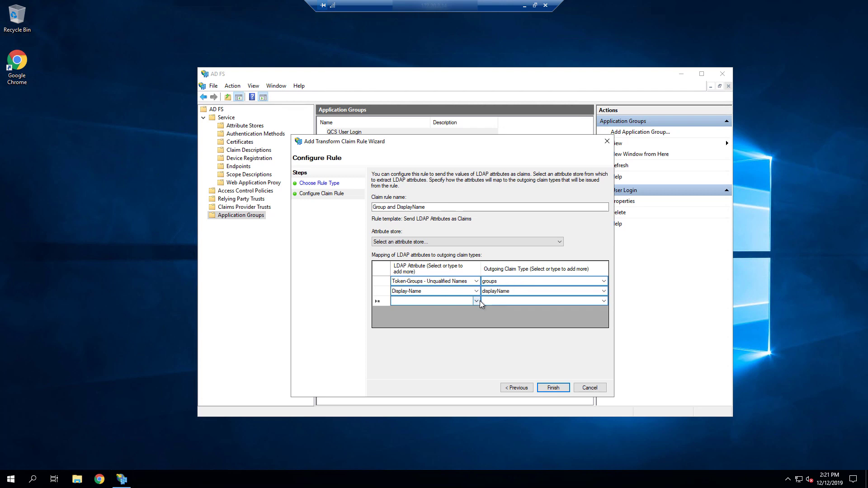
left_click(477, 301)
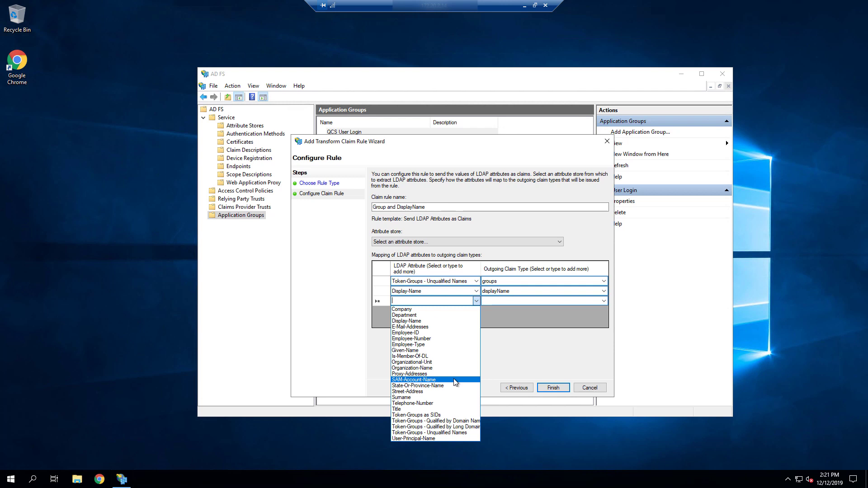
left_click(517, 345)
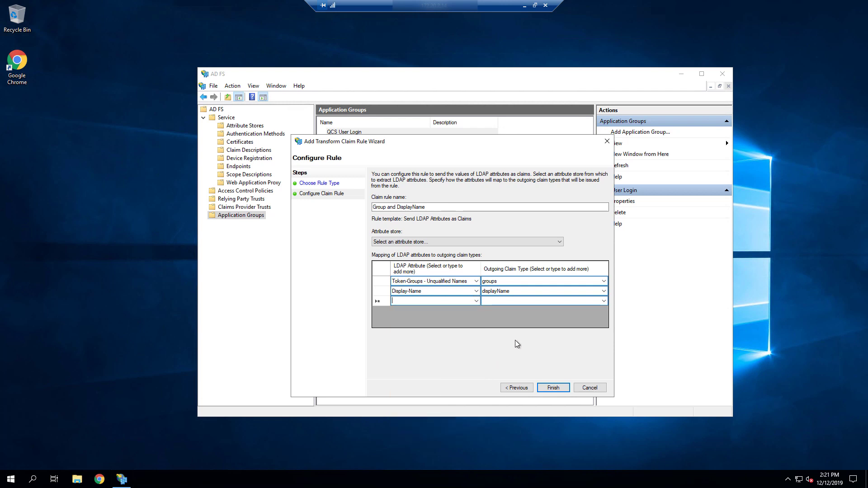
left_click(551, 390)
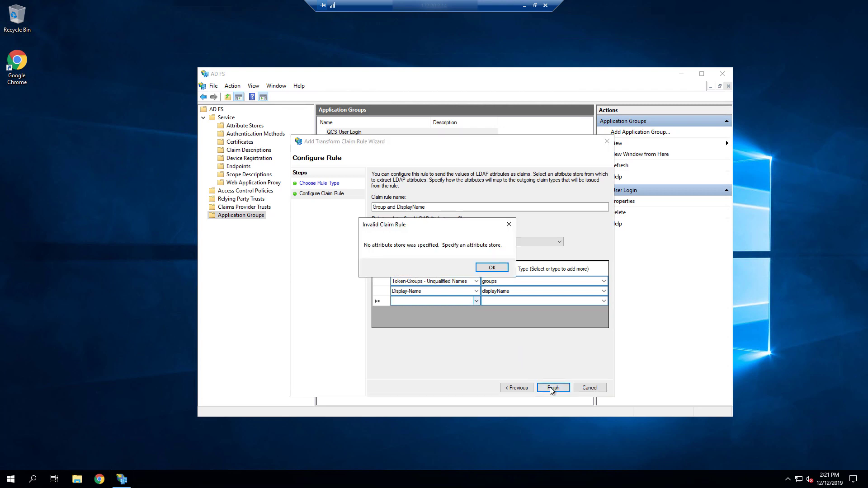
left_click(493, 268)
left_click(500, 242)
left_click(499, 257)
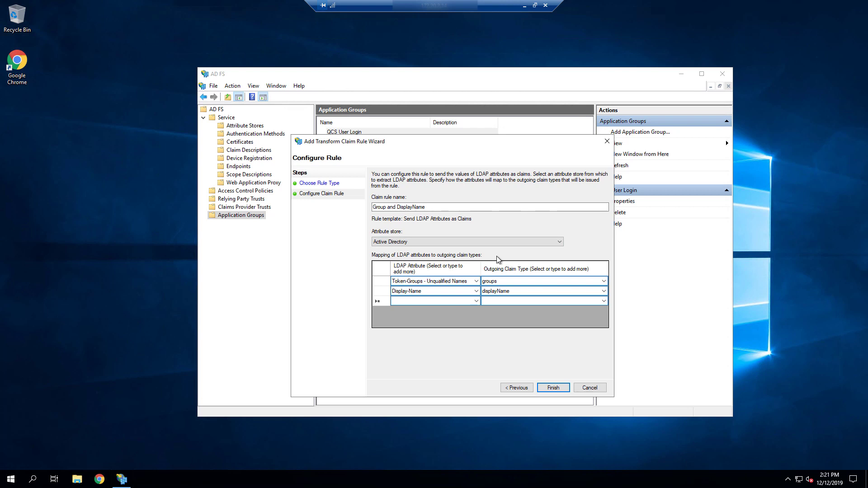
- Save the Group and DisplayName rule and begin a Pass Through or Filter an Incoming Claim rule
left_click(553, 388)
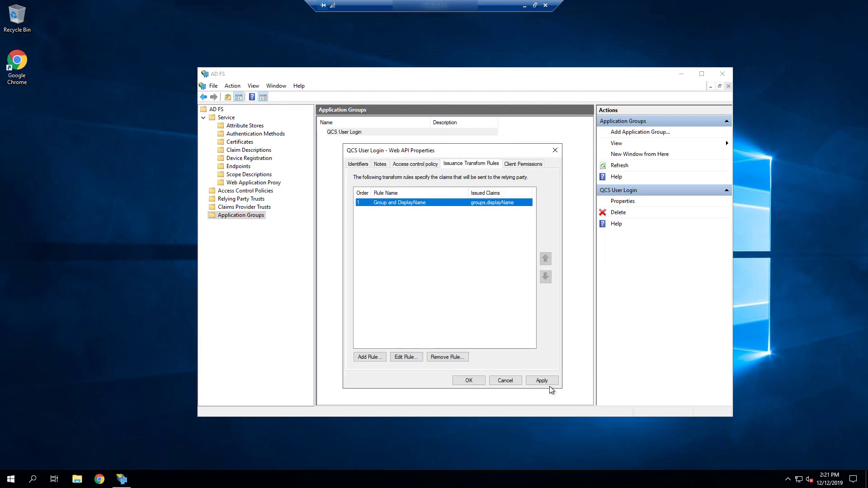
left_click(381, 357)
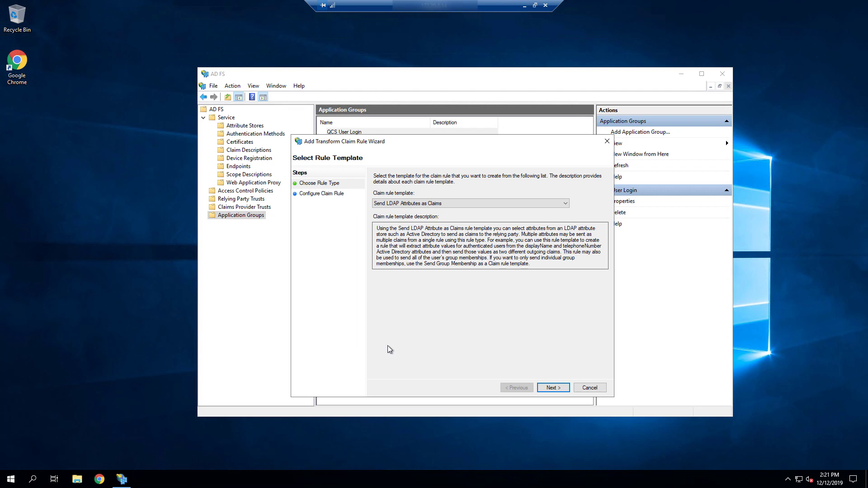
left_click(432, 205)
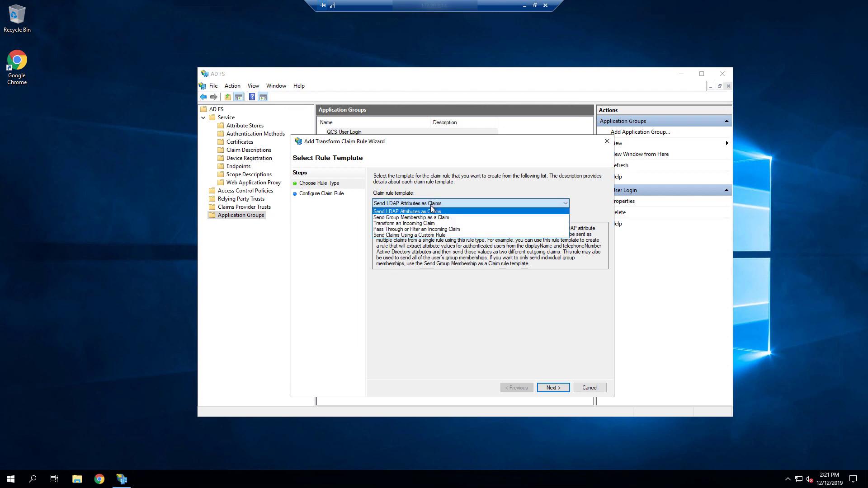
left_click(439, 230)
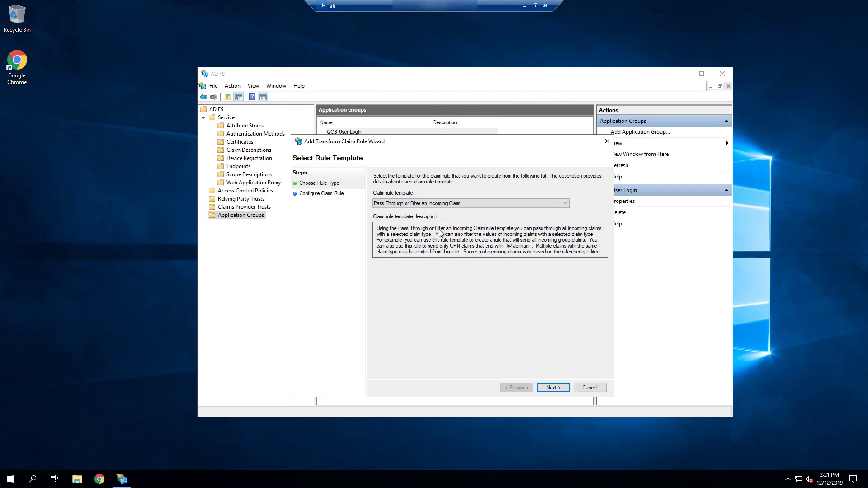
left_click(554, 389)
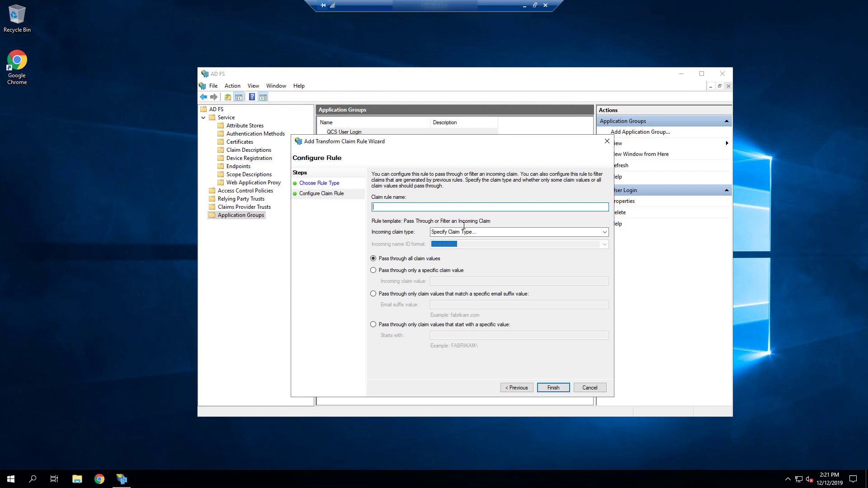
- Name the rule 'winaccountname', pass through Windows account name, and apply the changes
type("winaccountname")
left_click(606, 232)
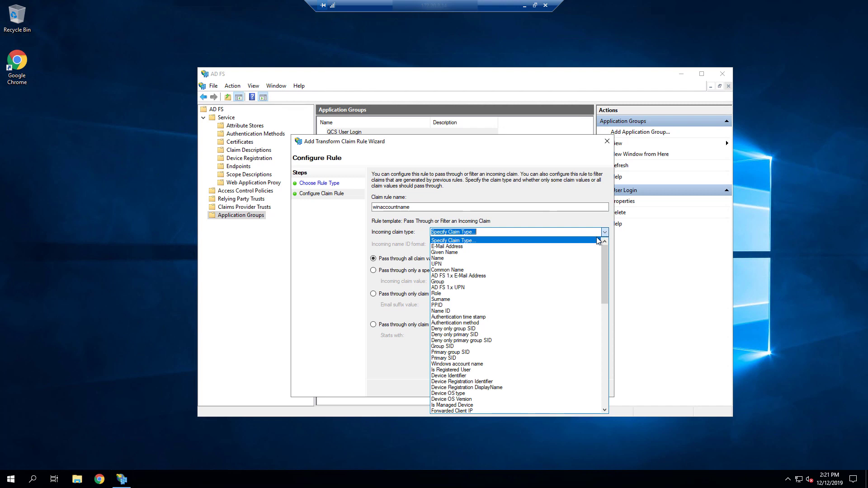
left_click(482, 364)
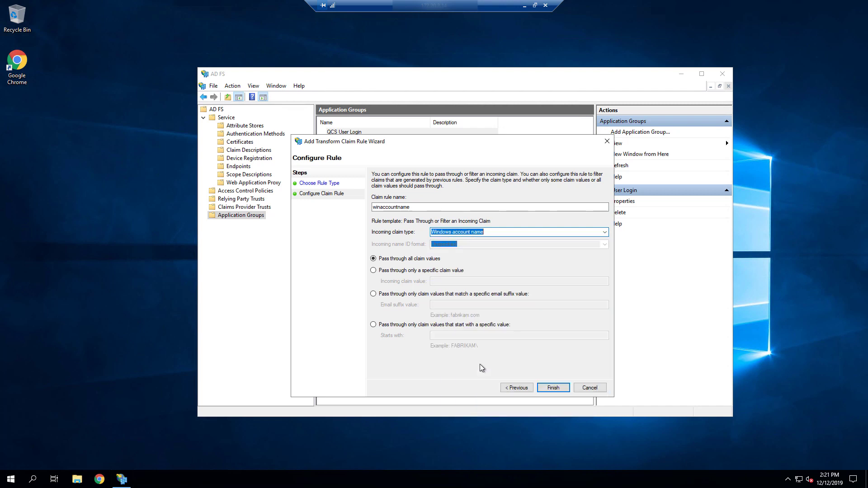
left_click(553, 389)
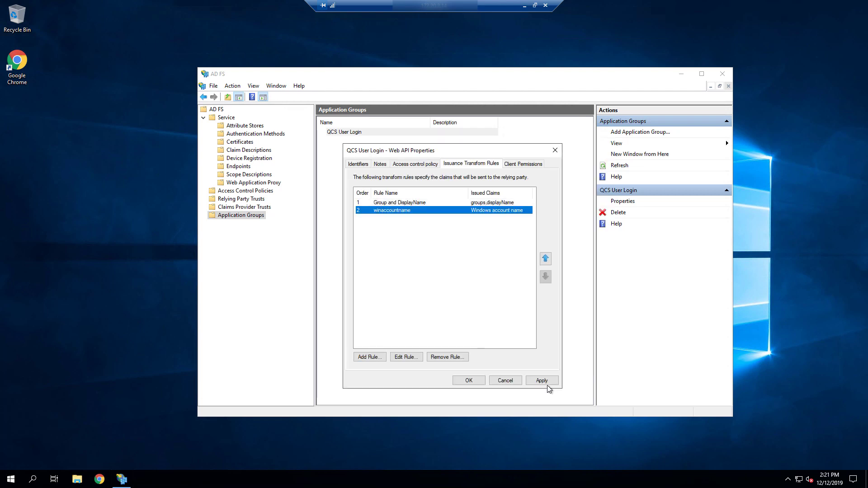
left_click(545, 382)
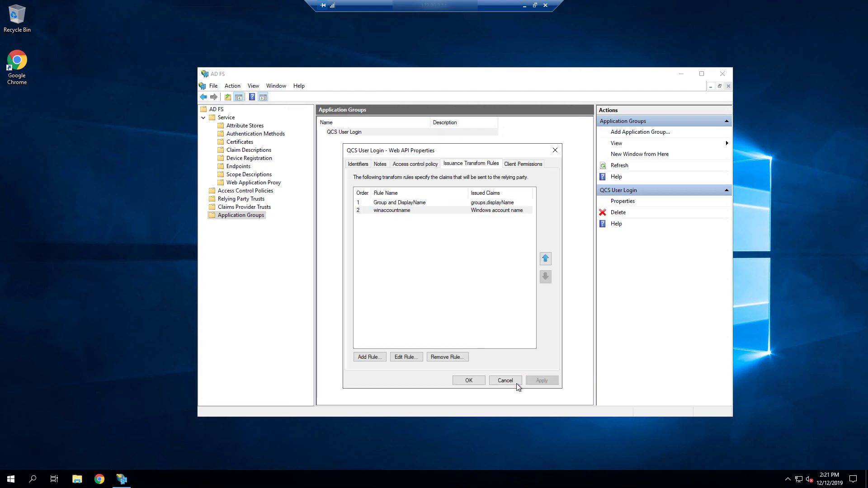
- Close the Web API properties, then create a new Qlik Cloud identity provider of type ADFS
left_click(470, 382)
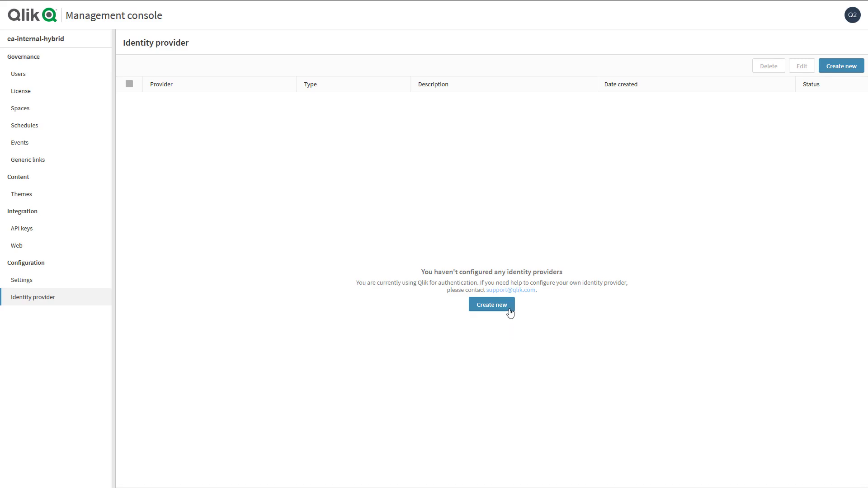
left_click(510, 311)
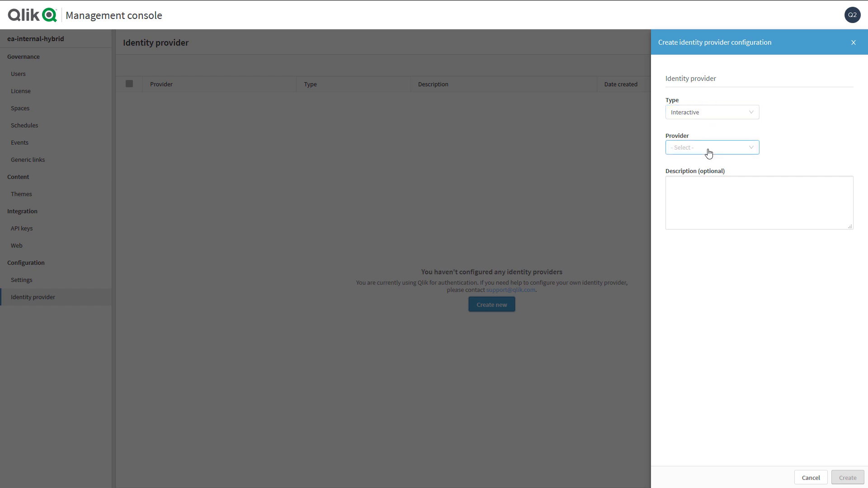
left_click(708, 153)
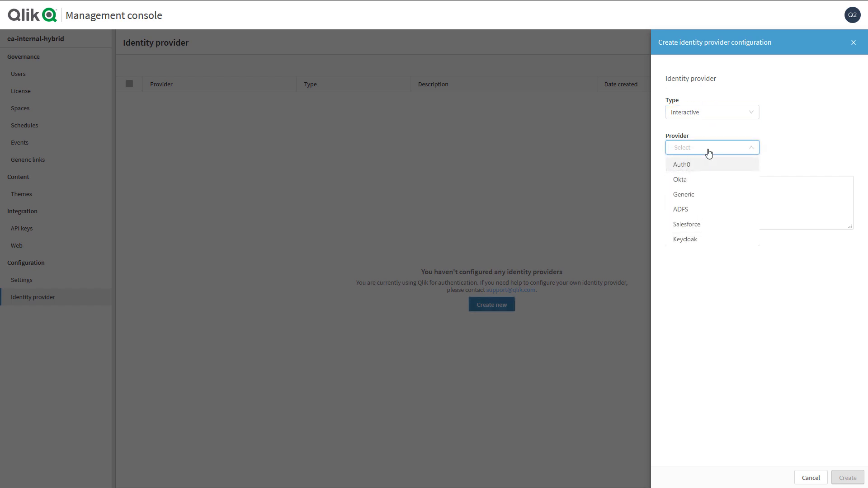
left_click(706, 212)
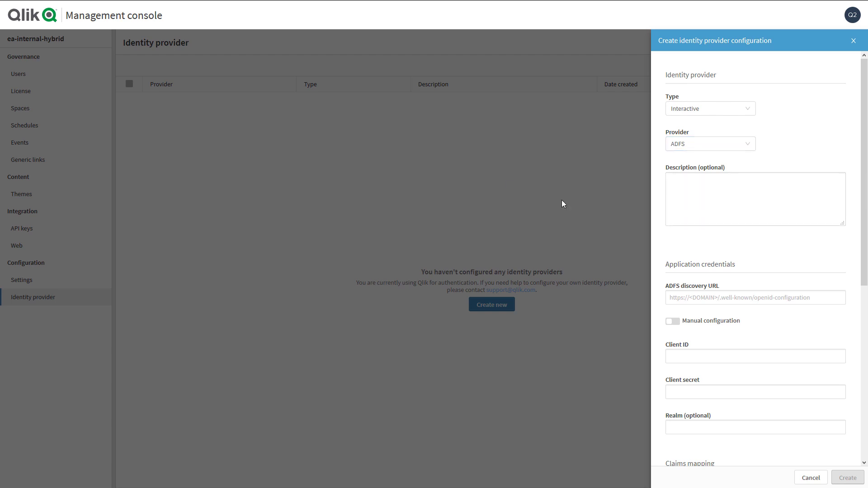
- Paste the ADFS discovery URL, client ID and client secret into the provider's fields
left_click(707, 298)
key("ctrl+v")
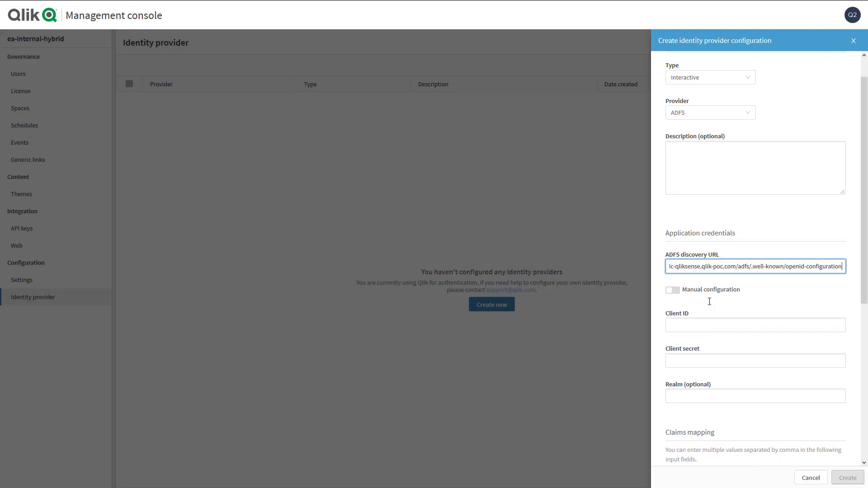
scroll(684, 291, "down", 2)
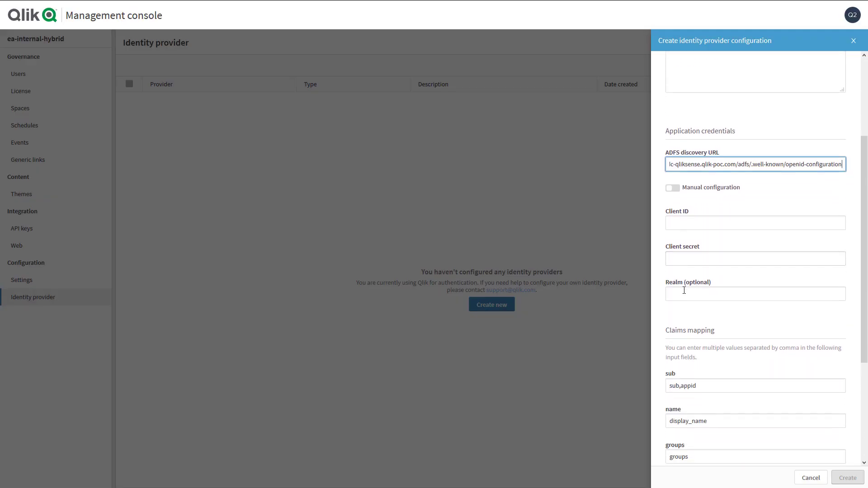
scroll(685, 291, "down", 1)
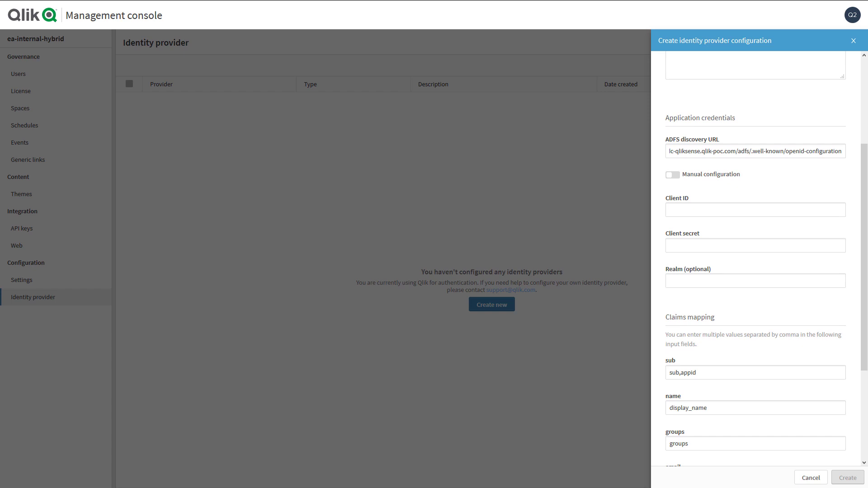
left_click(748, 209)
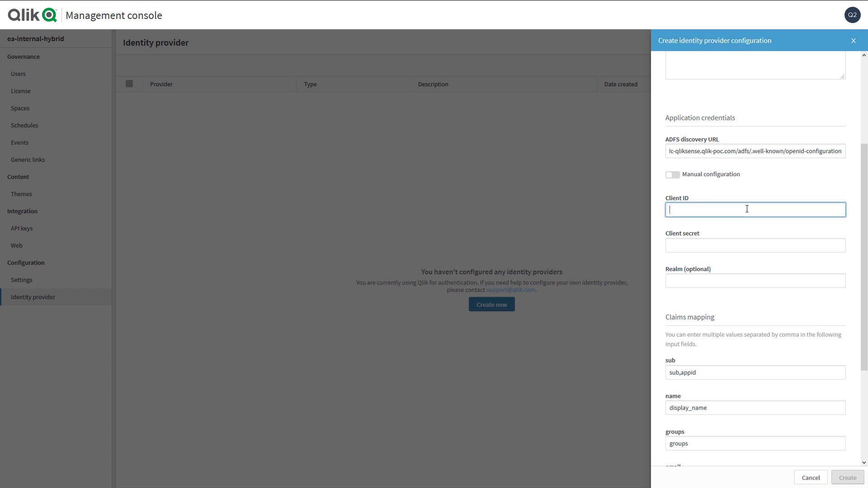
key("ctrl+v")
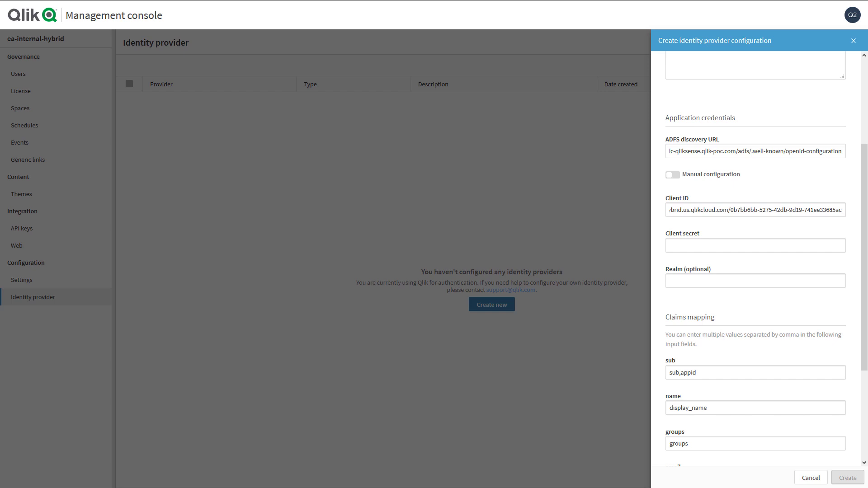
left_click(669, 246)
key("ctrl+v")
left_click(690, 279)
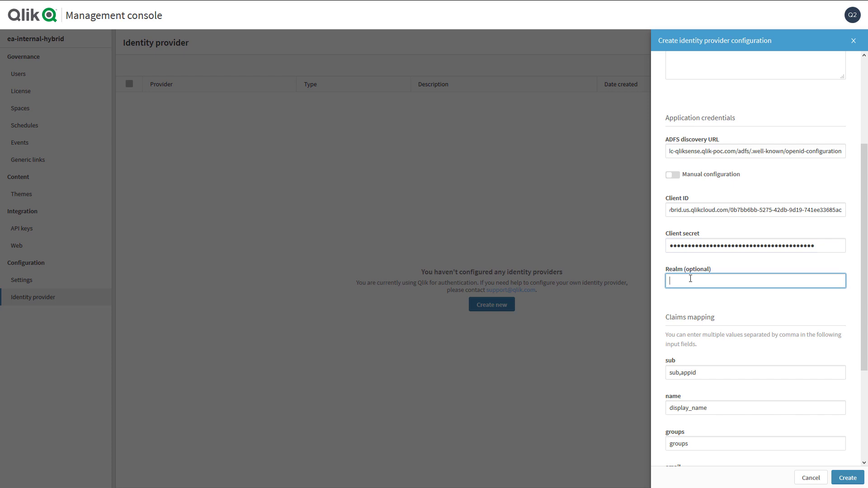
- Map sub to winaccountname and name to displayName, keep groups, and create the provider
scroll(690, 278, "down", 3)
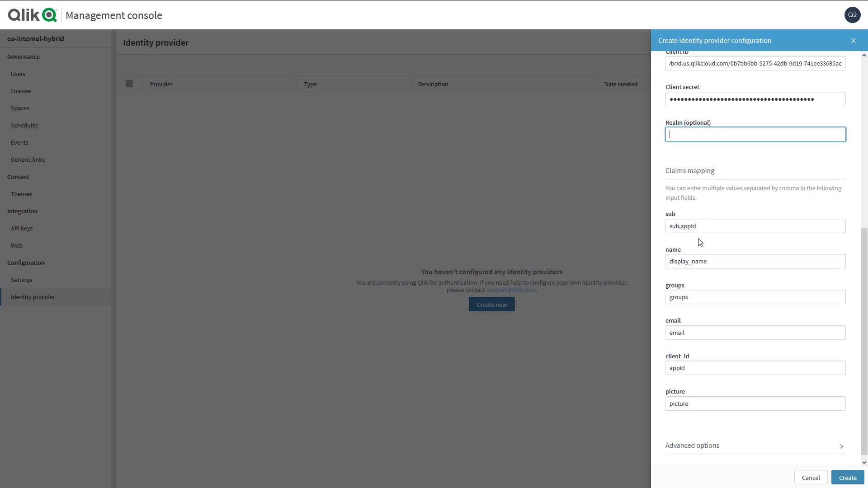
triple_click(700, 227)
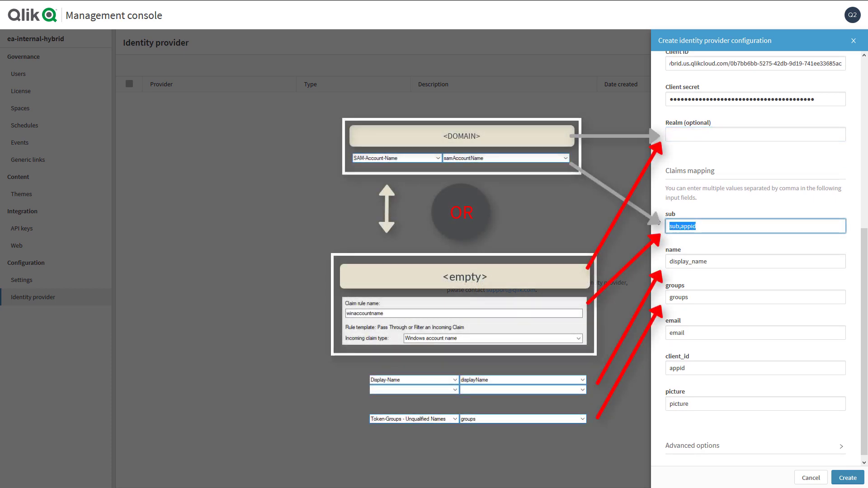
type("winaccount")
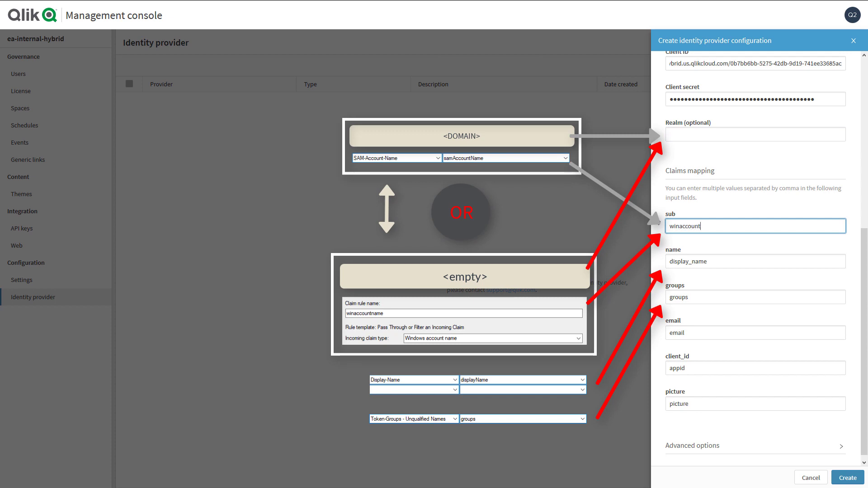
type("name")
triple_click(704, 260)
type("di")
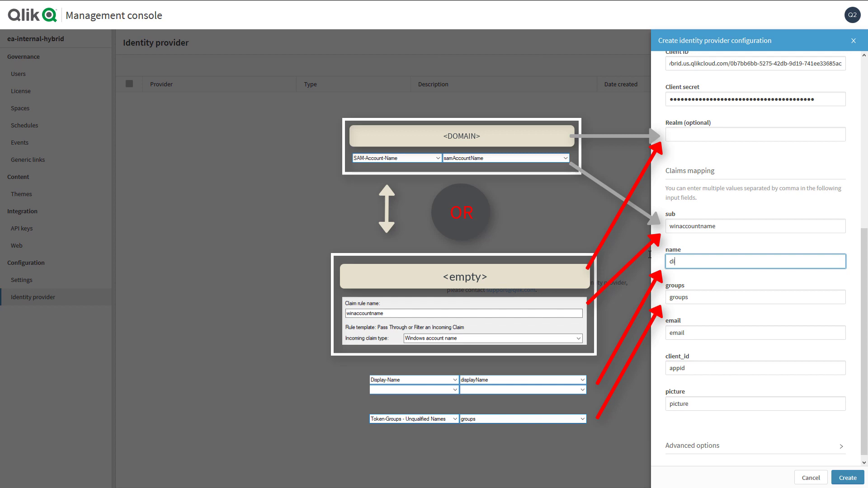
type("splayName")
left_click(709, 300)
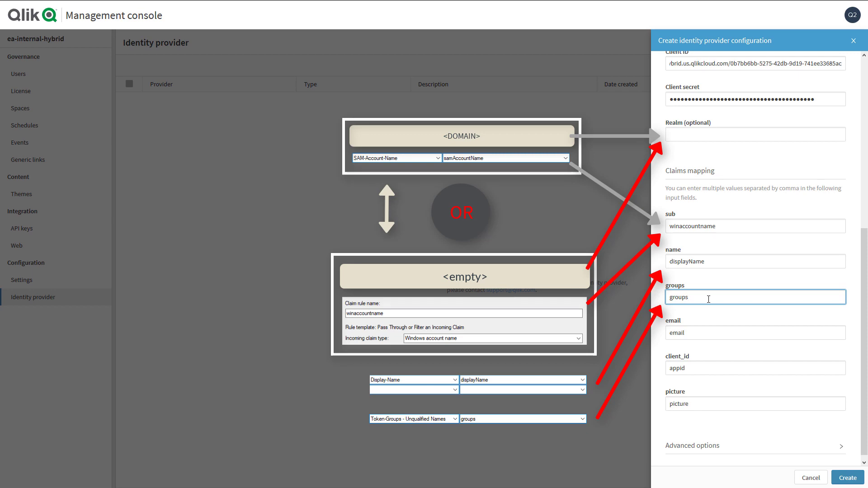
left_click(848, 479)
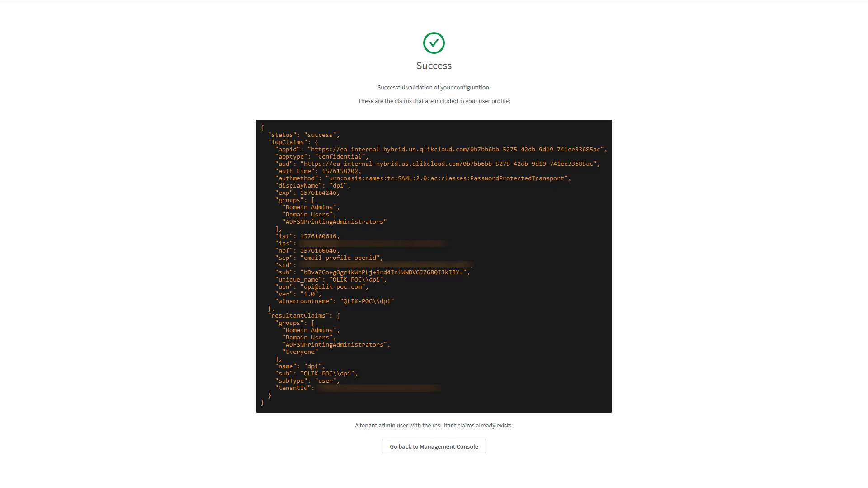
left_click_drag(358, 373, 301, 373)
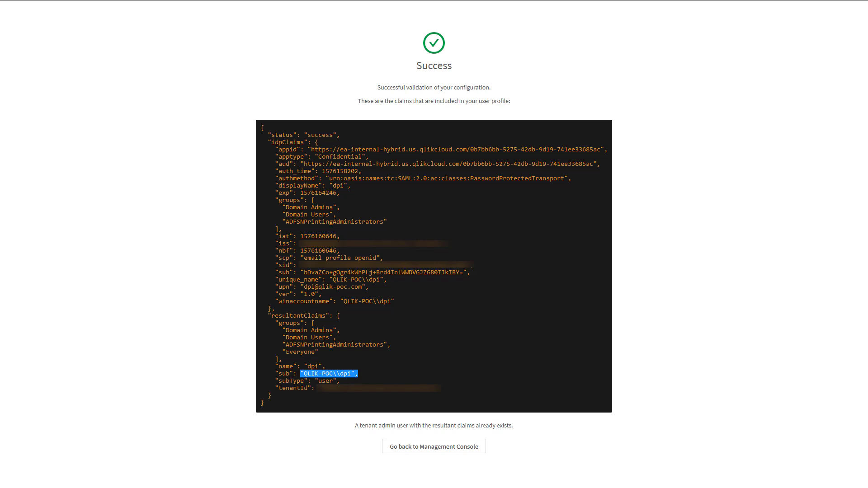
left_click(228, 289)
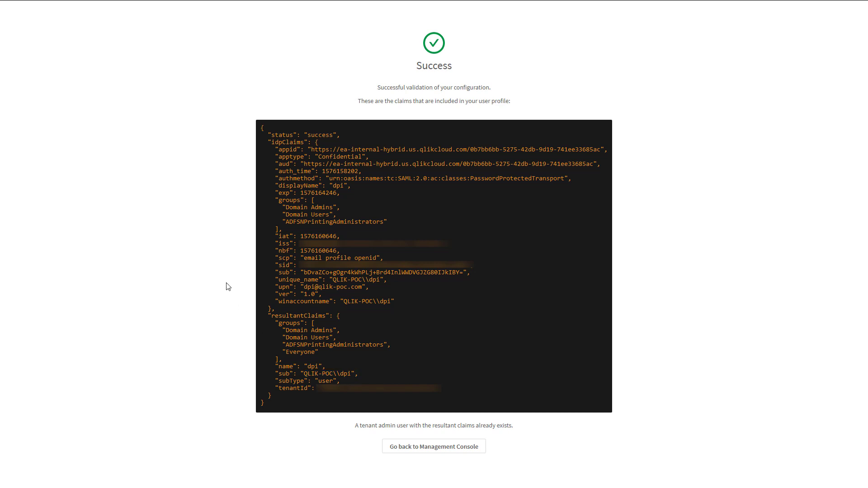